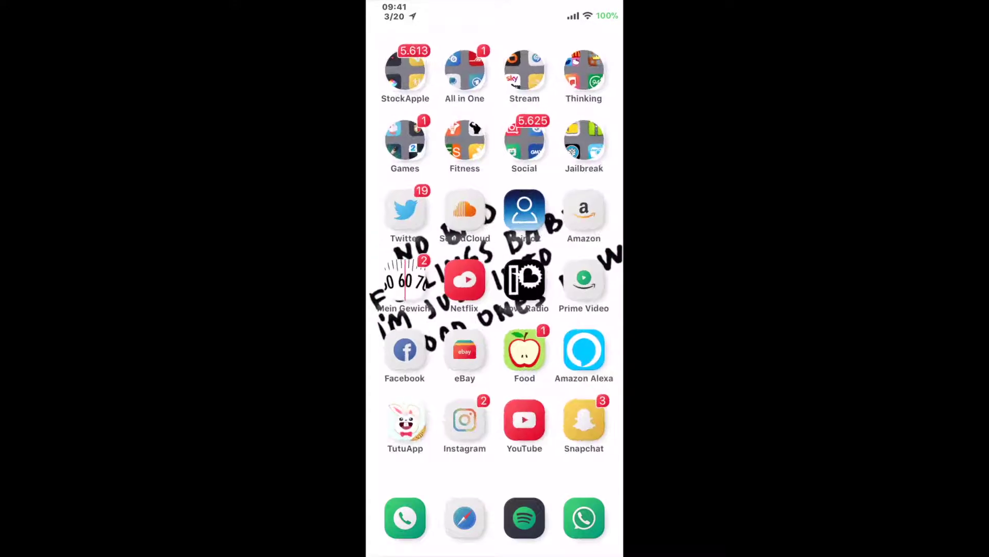
Check Snapchat, then launch Cydia and dismiss its database warnings.
left_click(583, 421)
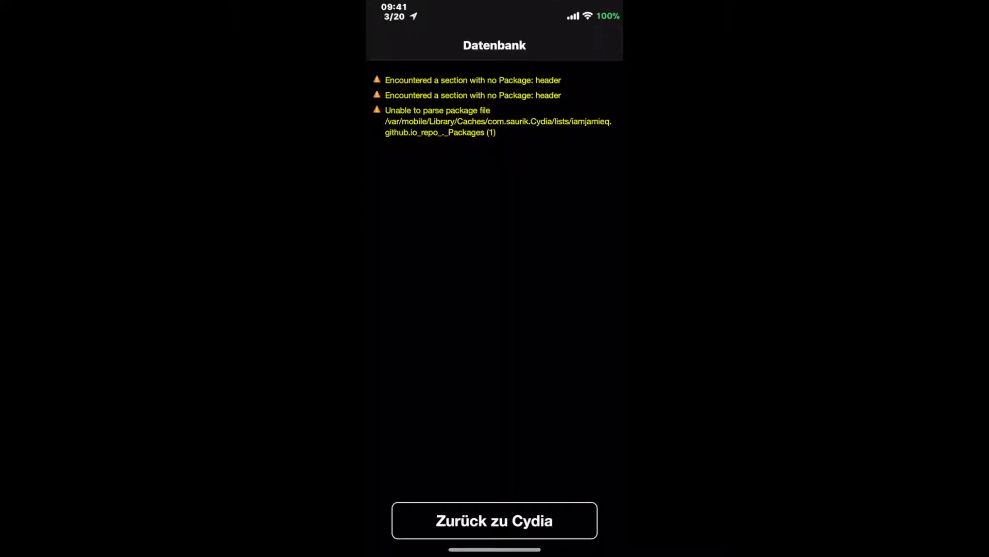
left_click(495, 519)
Search Cydia for 'Nosubstitute', correcting the typo in the query.
left_click(597, 541)
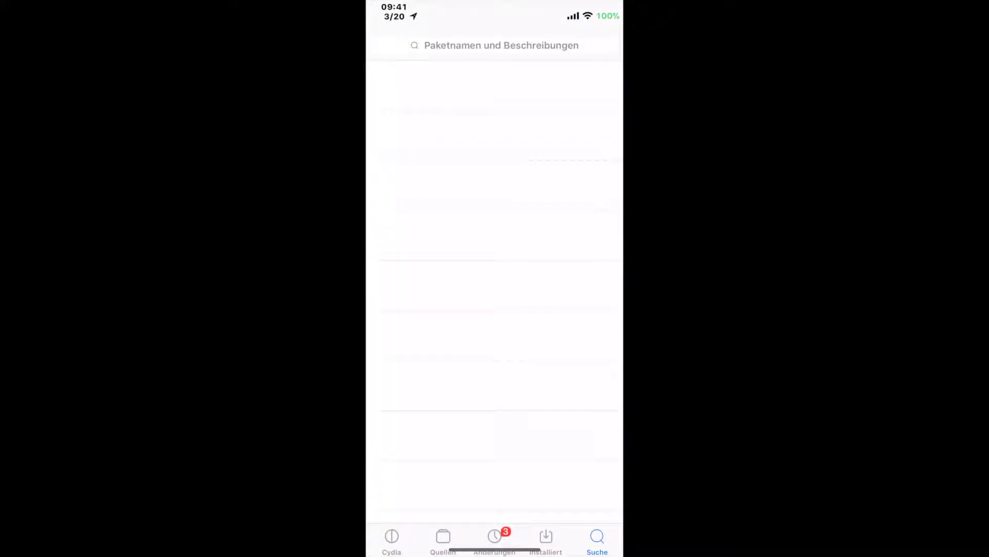
type("N")
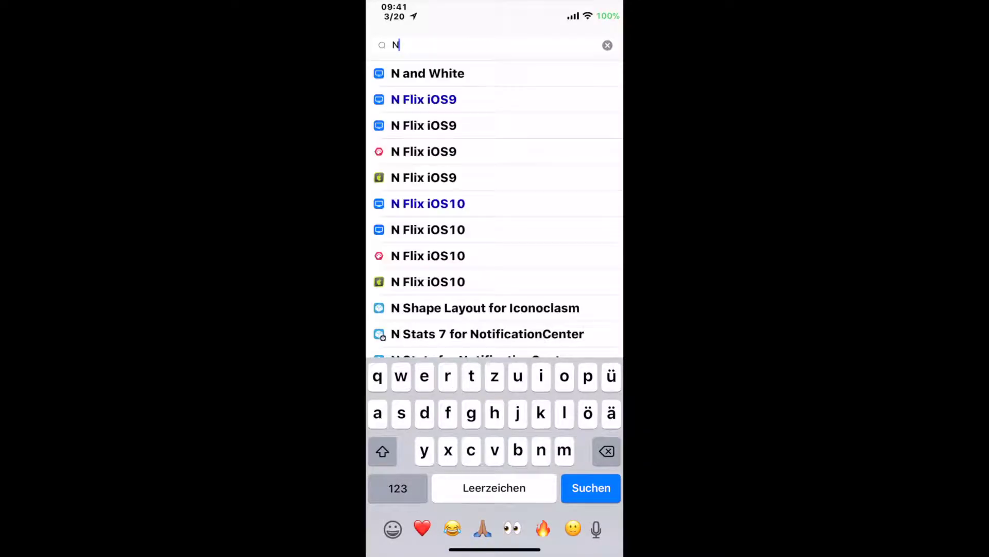
type("o")
type("sub")
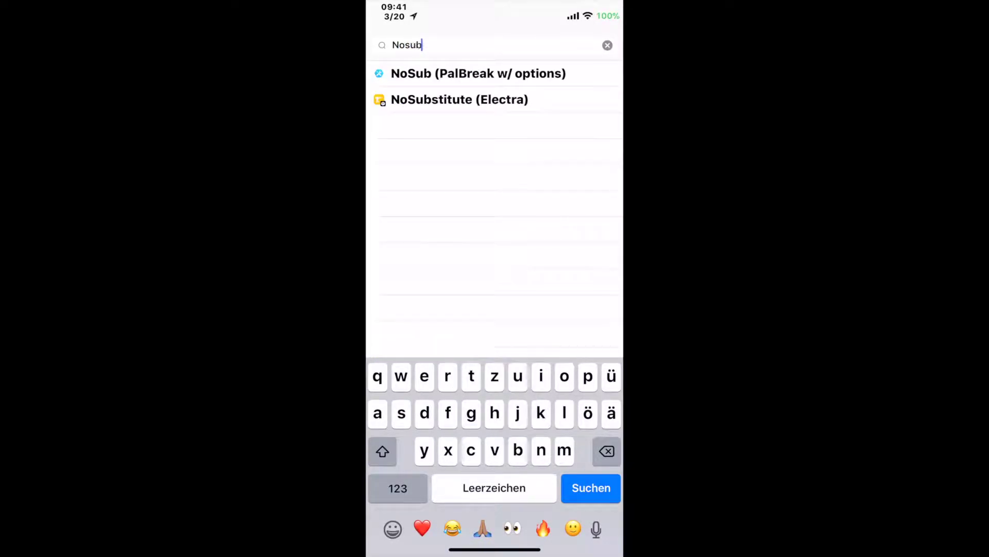
type("s")
type("ti")
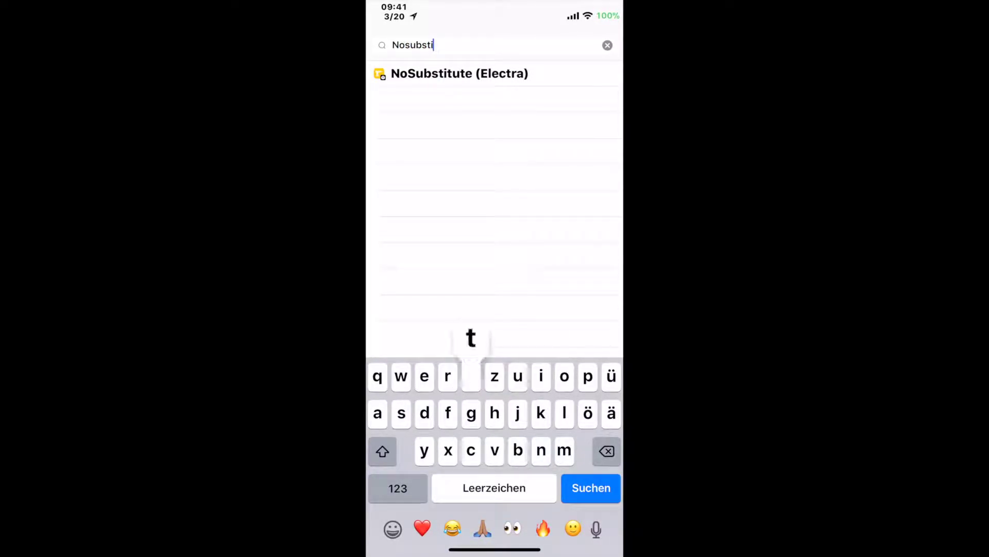
type("tue")
key("BackSpace")
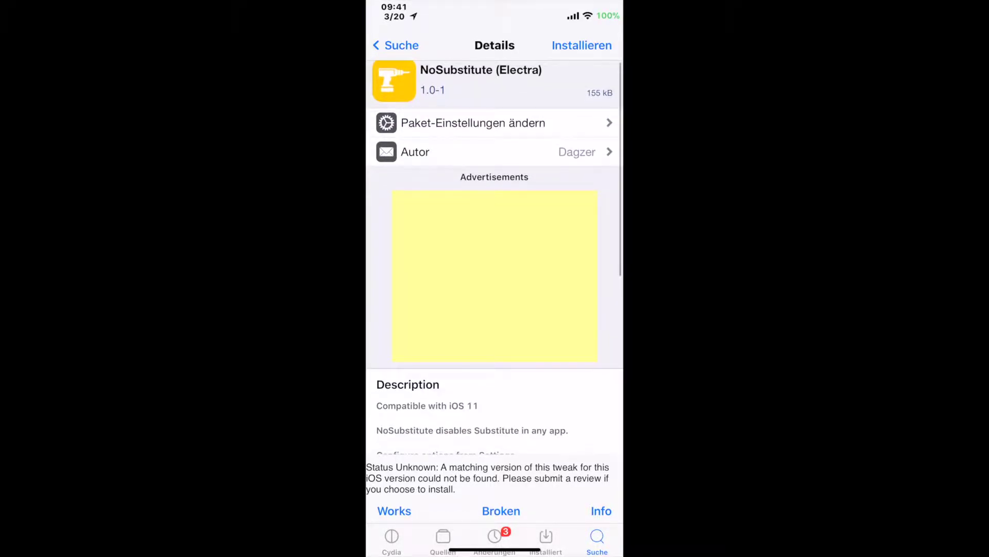
Install NoSubstitute (Electra) and restart SpringBoard when it finishes.
left_click(579, 46)
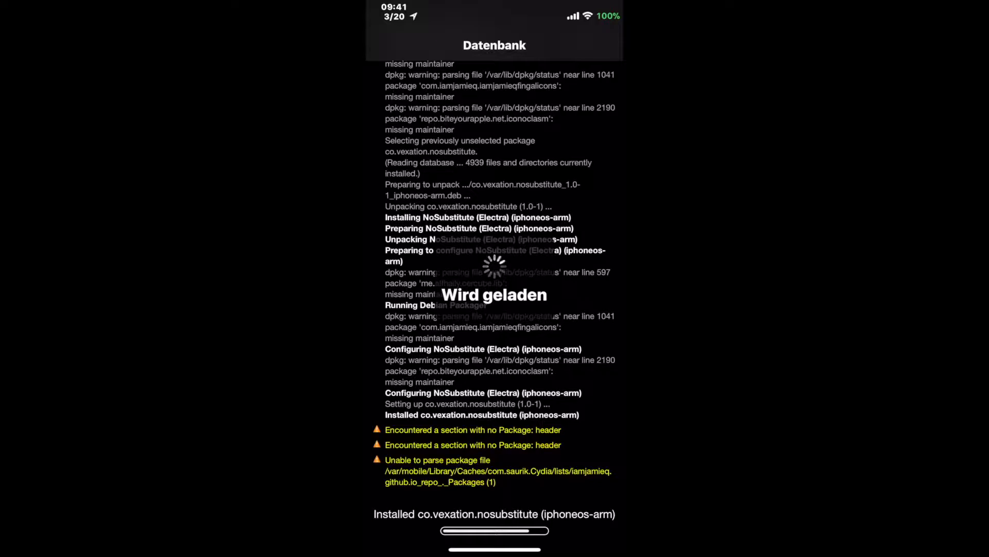
left_click(494, 520)
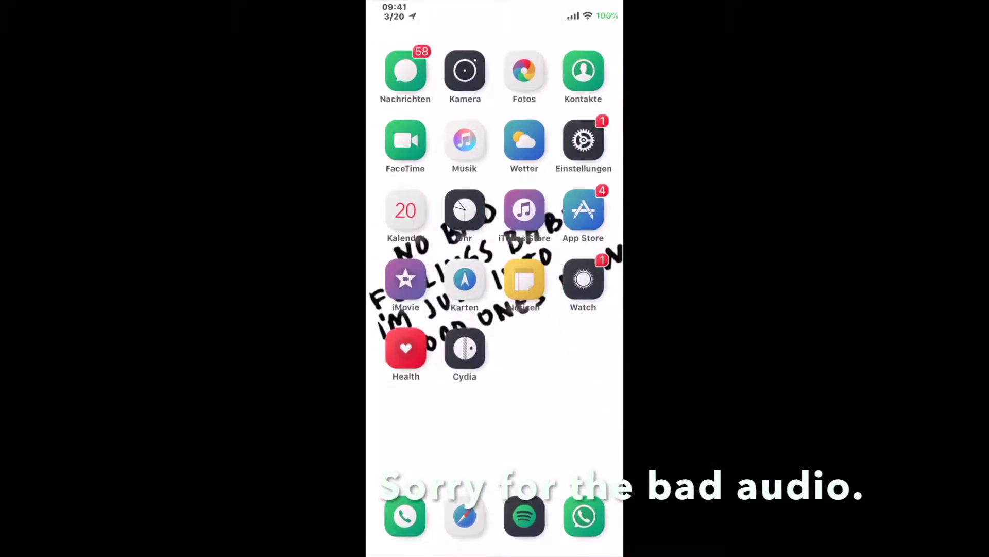
Open NoSubstitute from the tweak section of Settings.
left_click(583, 140)
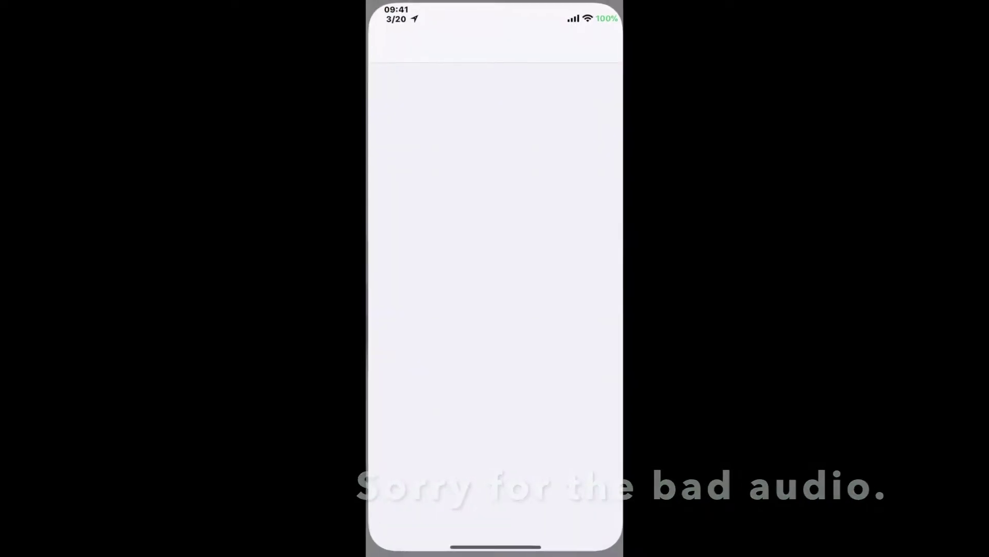
scroll(495, 310, "down", 5)
scroll(495, 310, "down", 5)
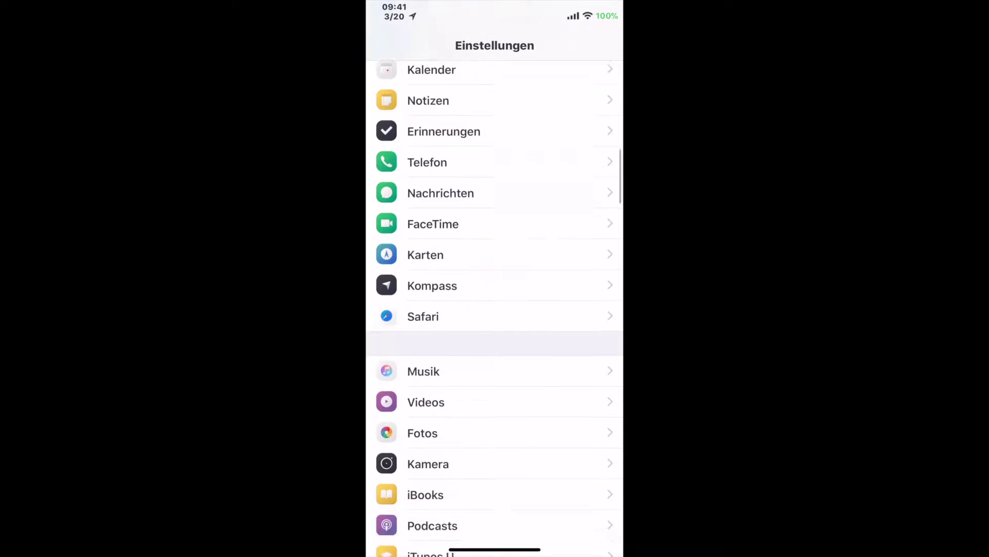
scroll(495, 310, "down", 3)
scroll(495, 309, "down", 3)
scroll(494, 309, "down", 1)
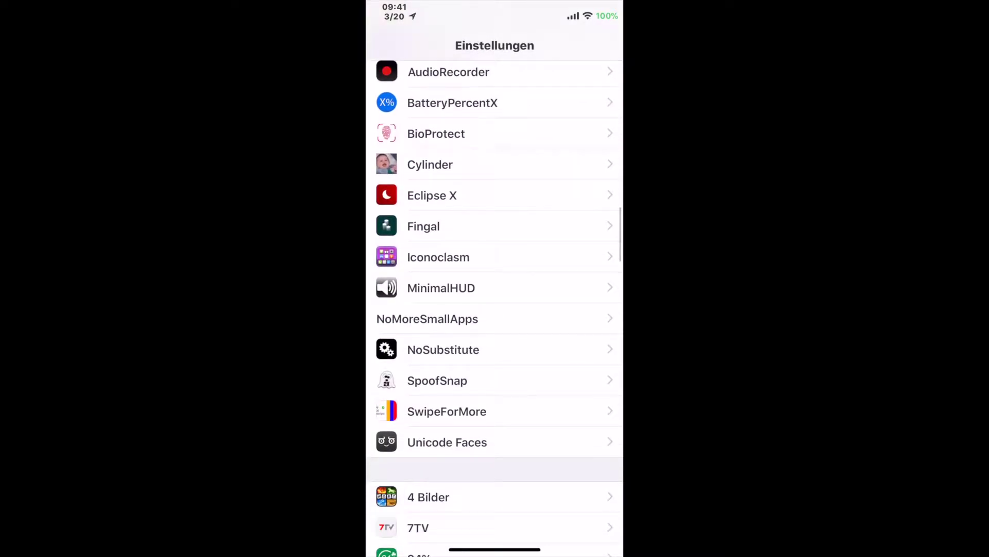
left_click(443, 349)
Switch Snapchat on under 'Kill Substitute in:', then close Settings from the app switcher.
left_click(496, 114)
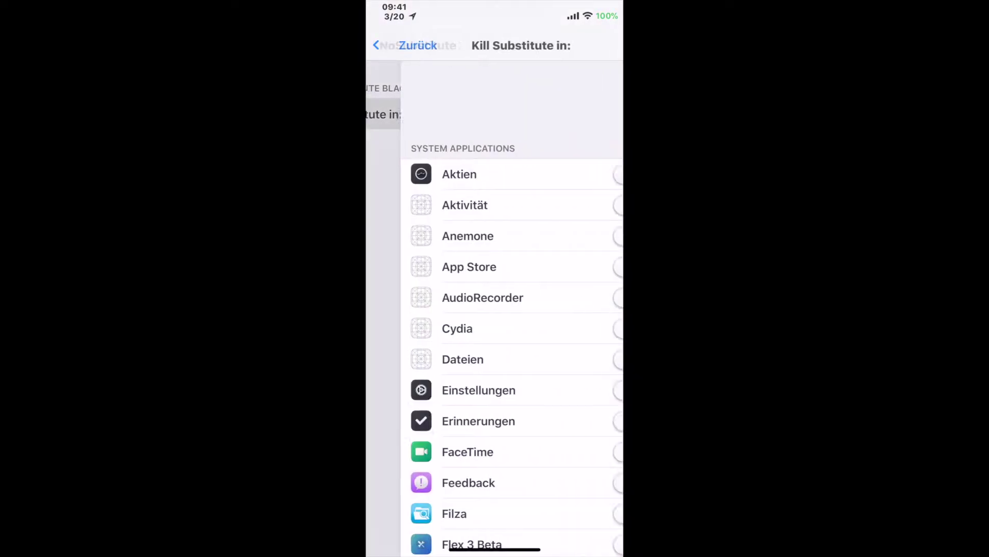
scroll(495, 309, "down", 3)
scroll(495, 309, "down", 6)
scroll(494, 309, "down", 4)
scroll(495, 310, "down", 3)
scroll(494, 310, "down", 5)
scroll(495, 309, "down", 5)
scroll(495, 309, "down", 5)
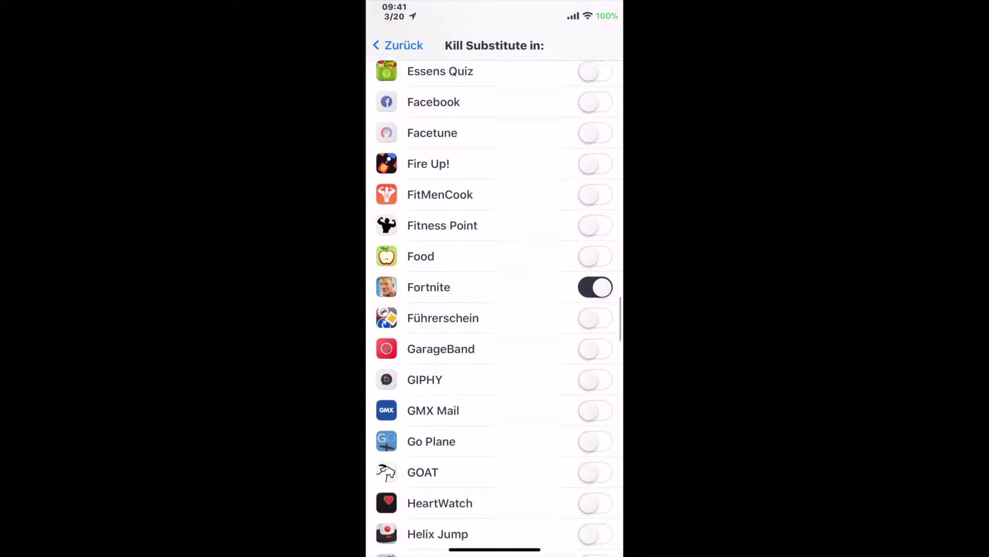
scroll(495, 310, "down", 2)
scroll(495, 310, "down", 4)
scroll(494, 309, "down", 5)
scroll(495, 309, "down", 4)
scroll(495, 310, "down", 5)
scroll(495, 309, "down", 4)
scroll(495, 309, "down", 5)
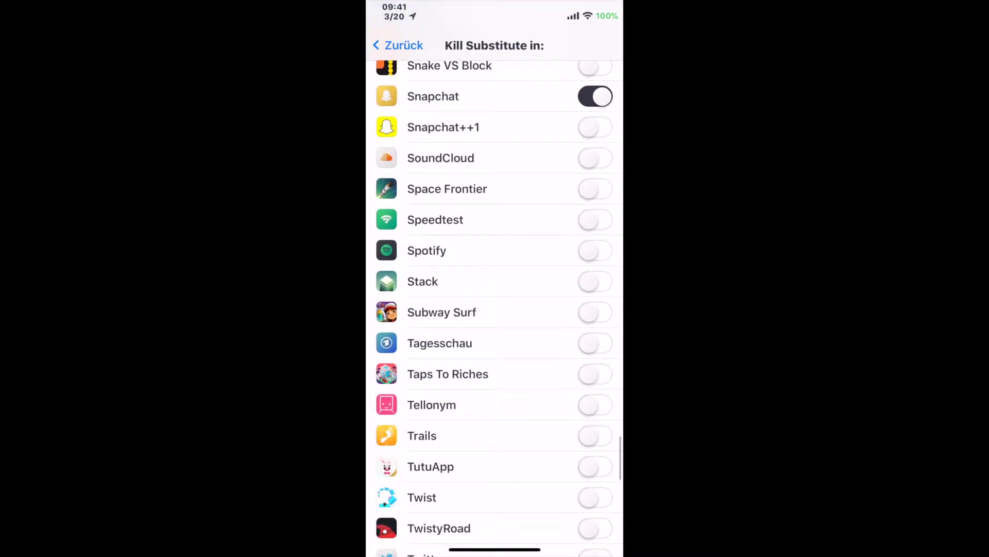
scroll(495, 310, "up", 1)
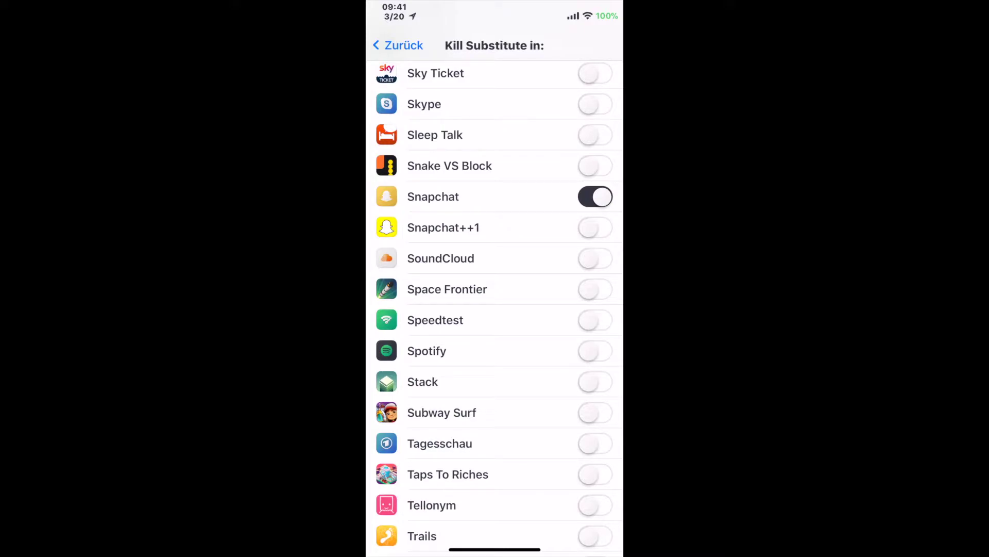
left_click_drag(494, 549, 495, 348)
left_click_drag(495, 309, 494, 170)
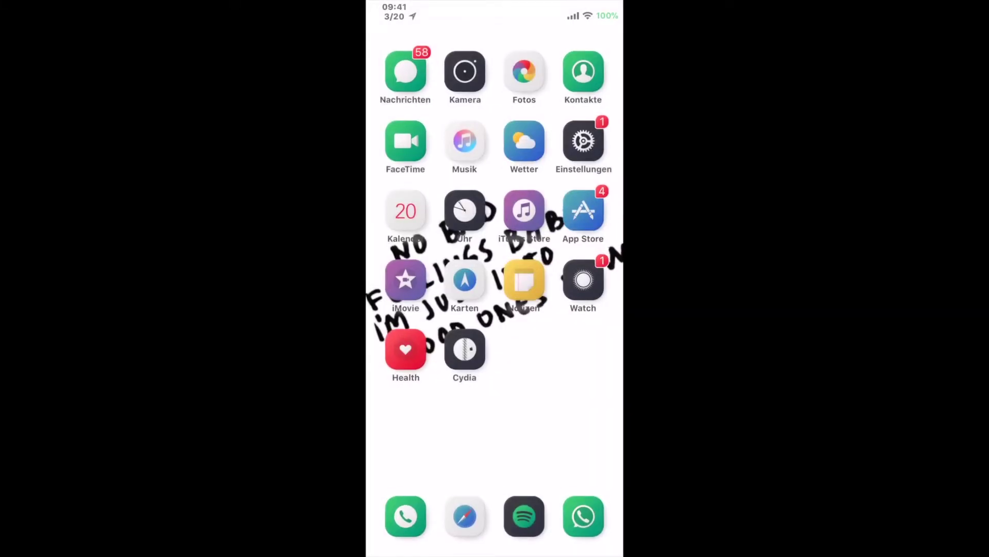
Swipe to the second home screen page, where the Snapchat icon is.
left_click_drag(572, 310, 418, 309)
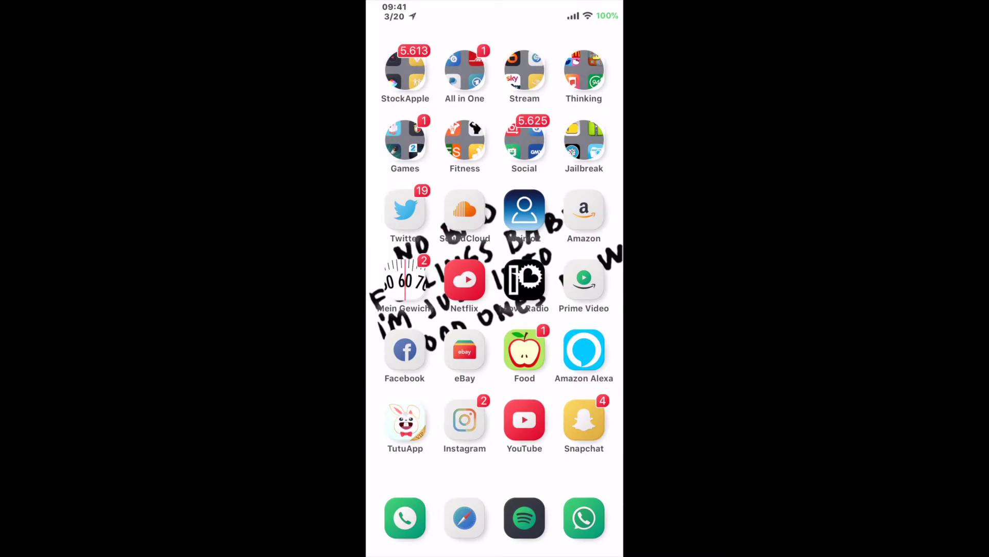